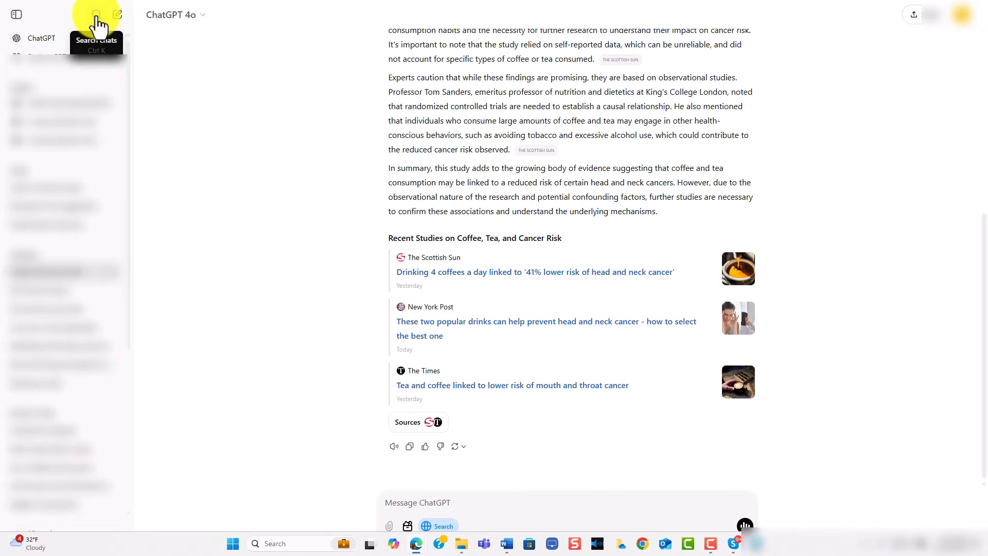
Search past chats for "html" and then "video tutorials", and open the Video Tutorials Impact chat
left_click(96, 16)
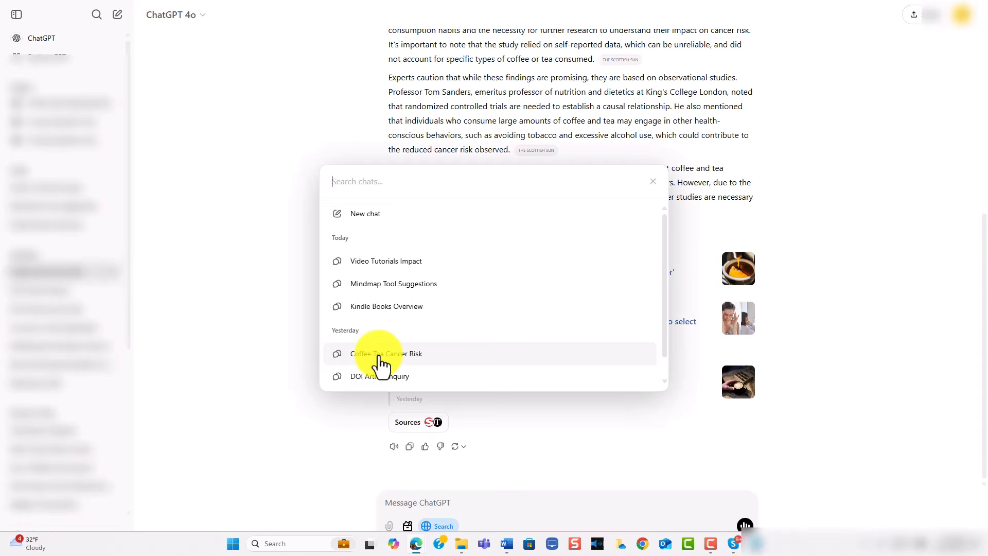
type("html")
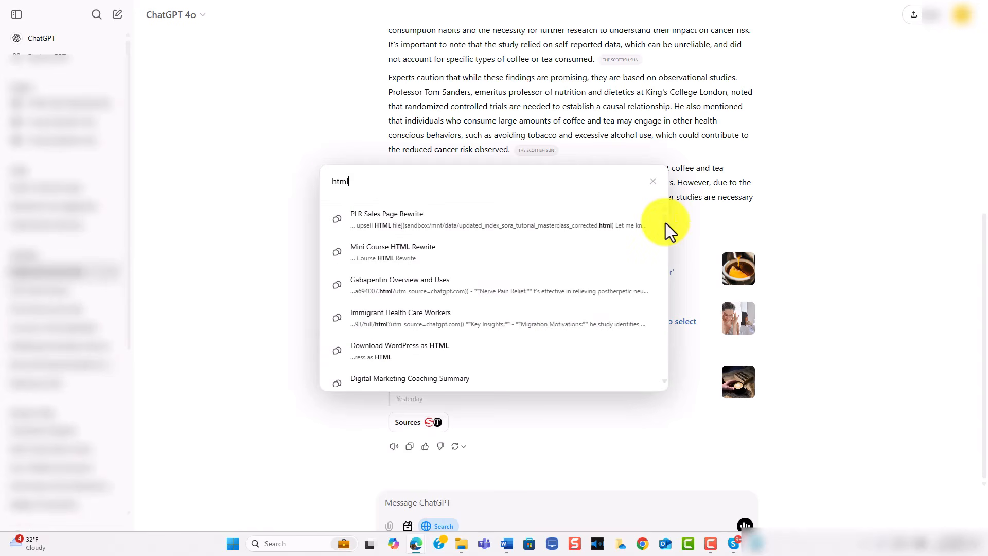
scroll(526, 263, "down", 6)
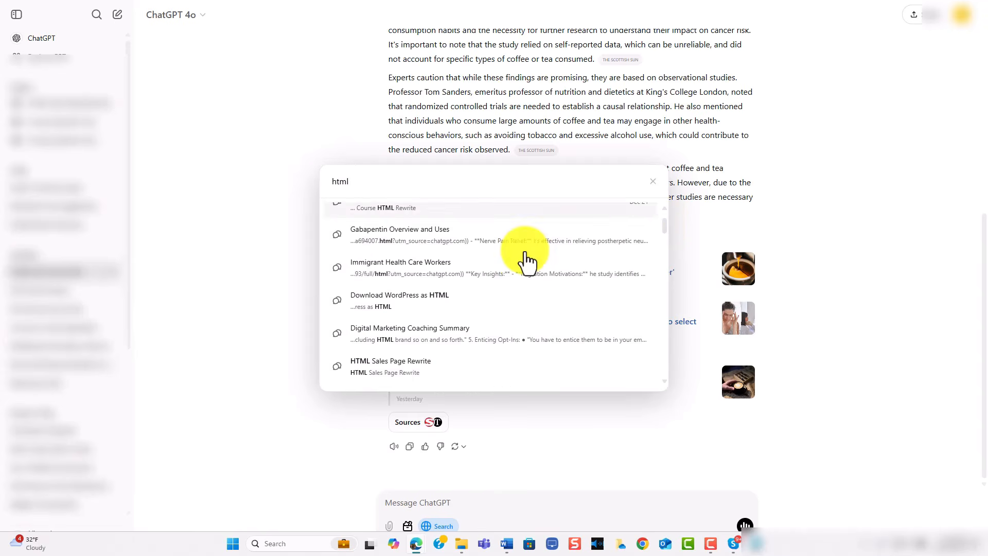
scroll(526, 262, "down", 5)
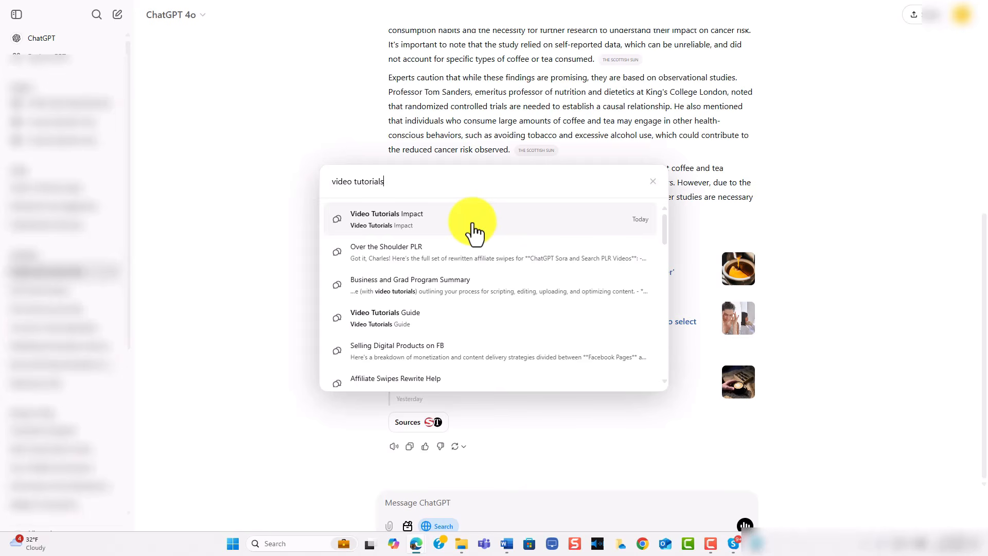
left_click(473, 227)
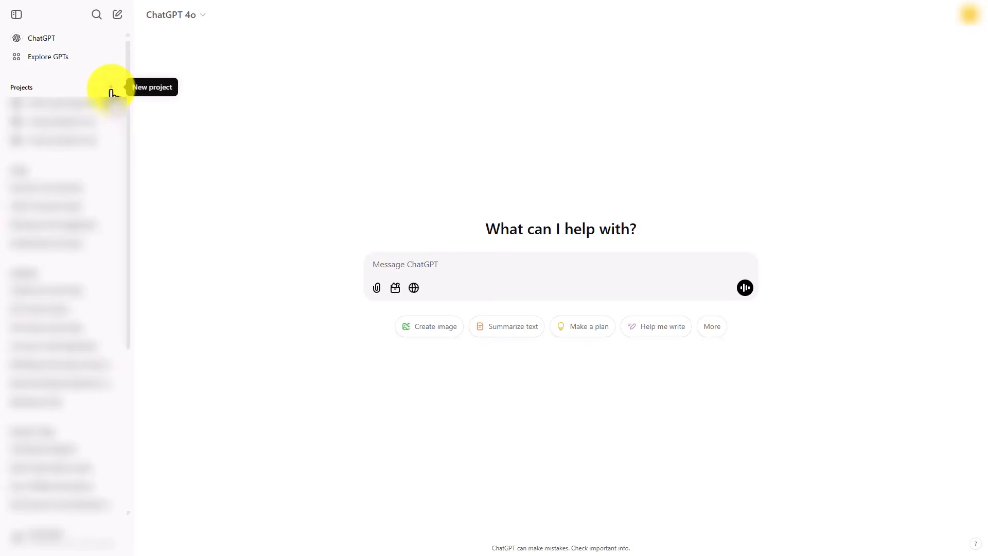
Create a new project named "The Video Tutorials Masterclass"
left_click(112, 89)
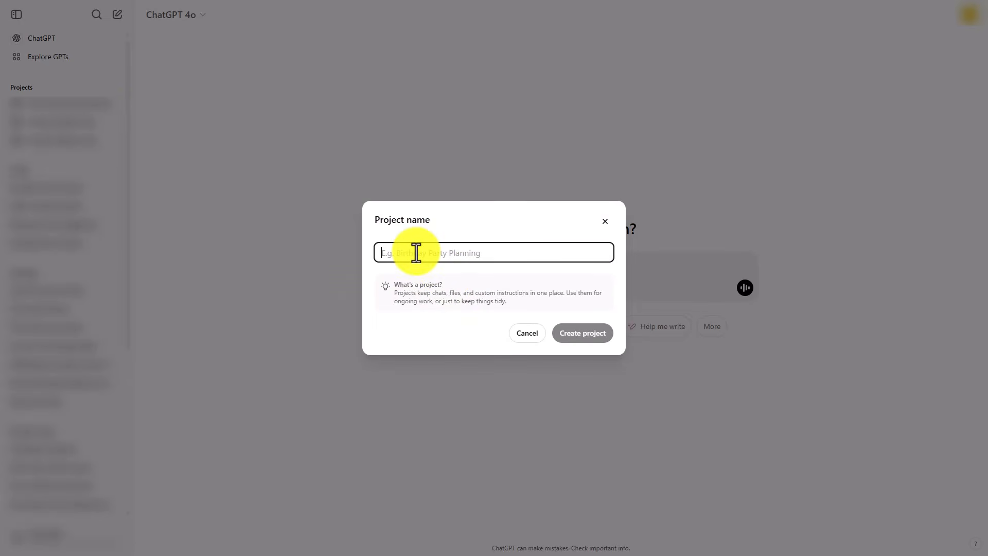
type("The Video Tutorials Masterclass")
left_click(572, 334)
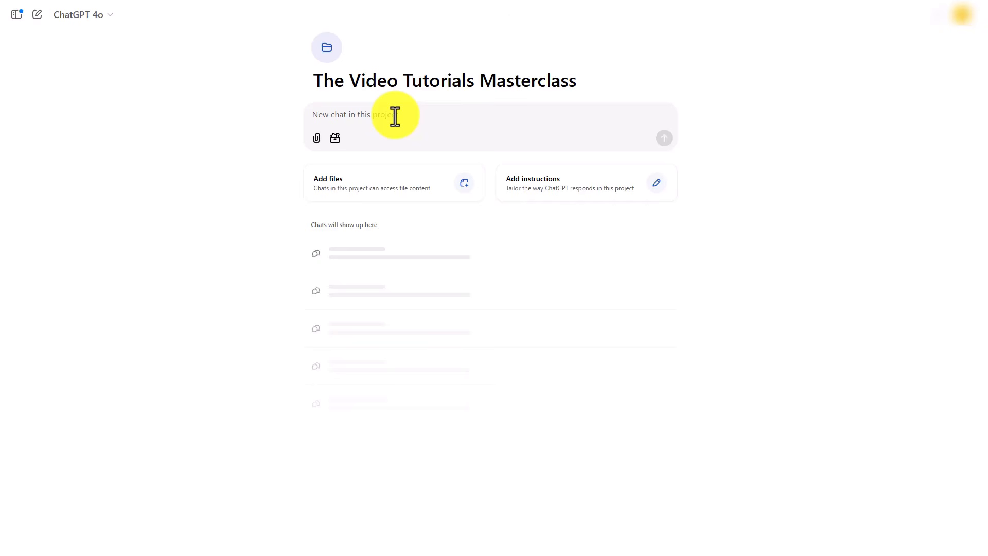
Look at the project's file and custom instructions dialogs, closing each without adding anything
left_click(382, 201)
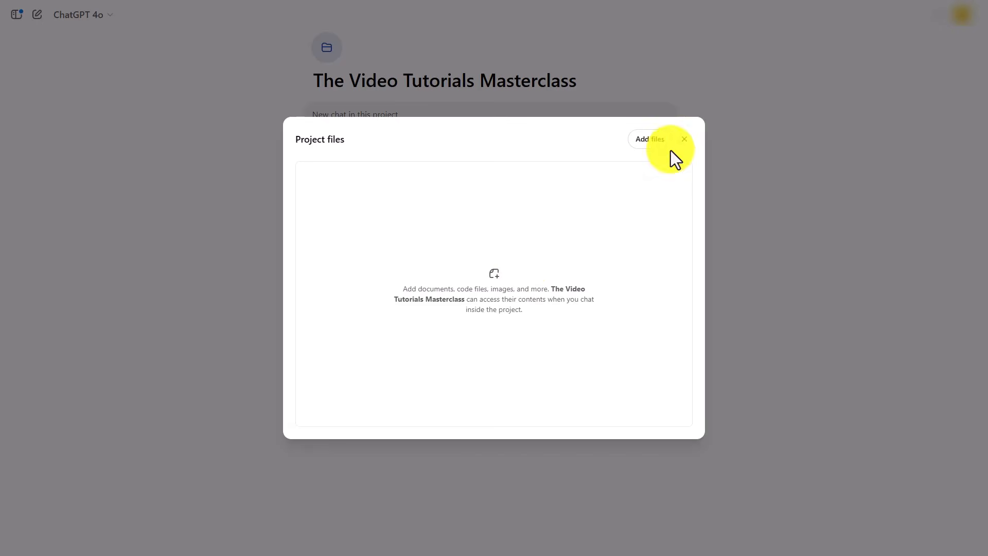
left_click(686, 139)
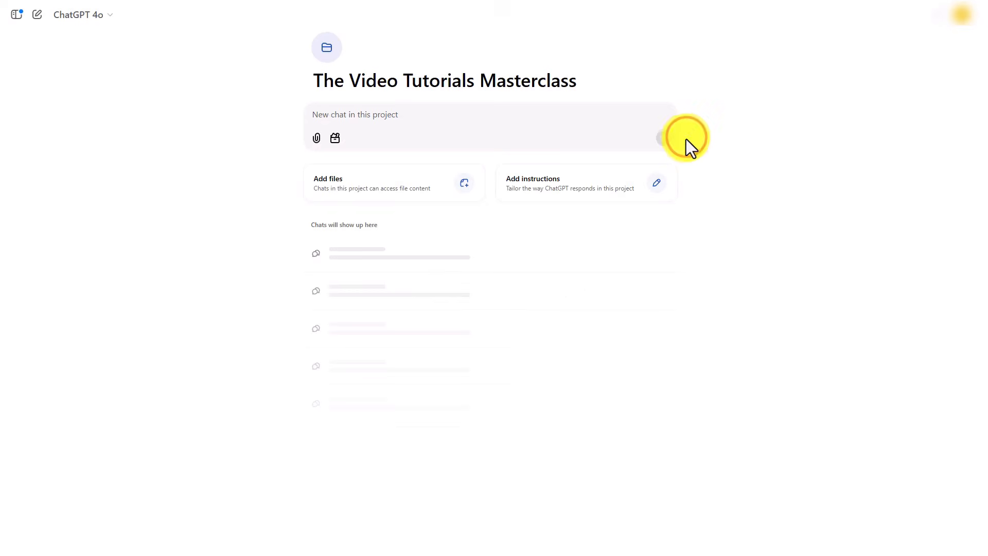
left_click(534, 186)
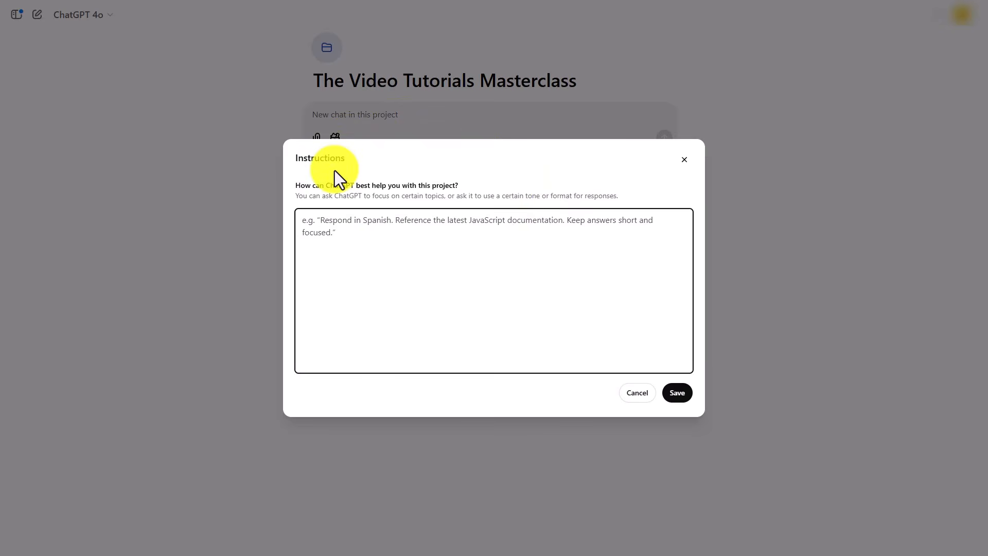
left_click(684, 160)
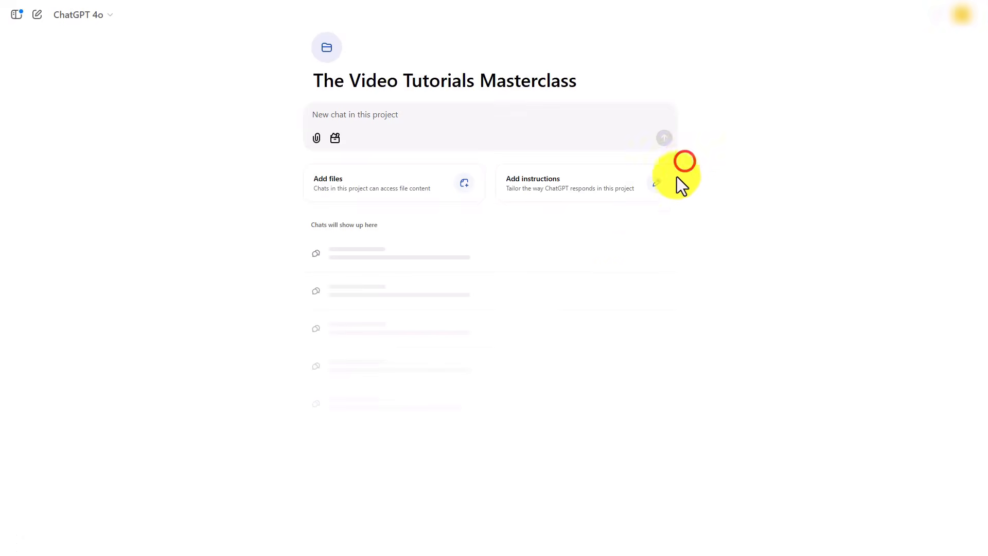
Check the available models and the tools offered for new chats in the project
left_click(109, 14)
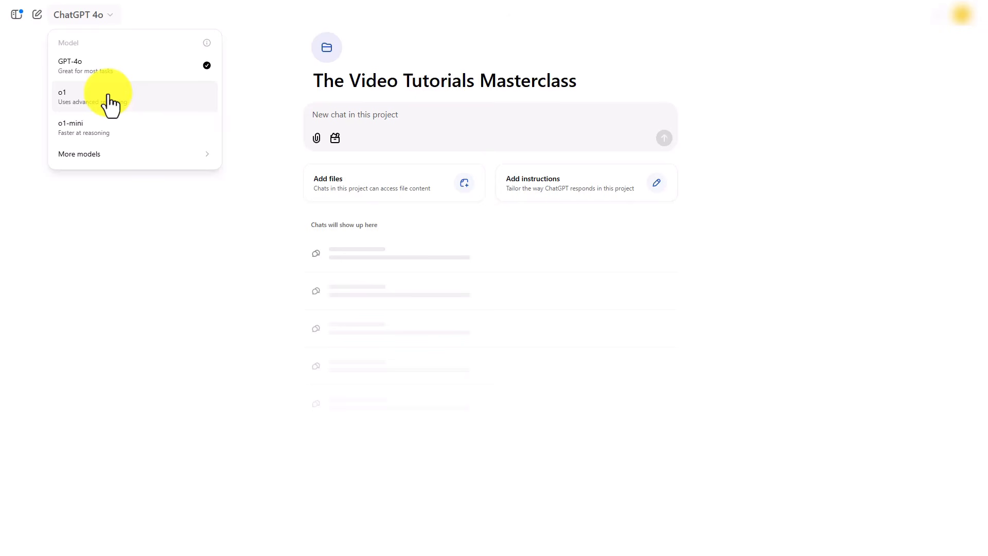
left_click(271, 116)
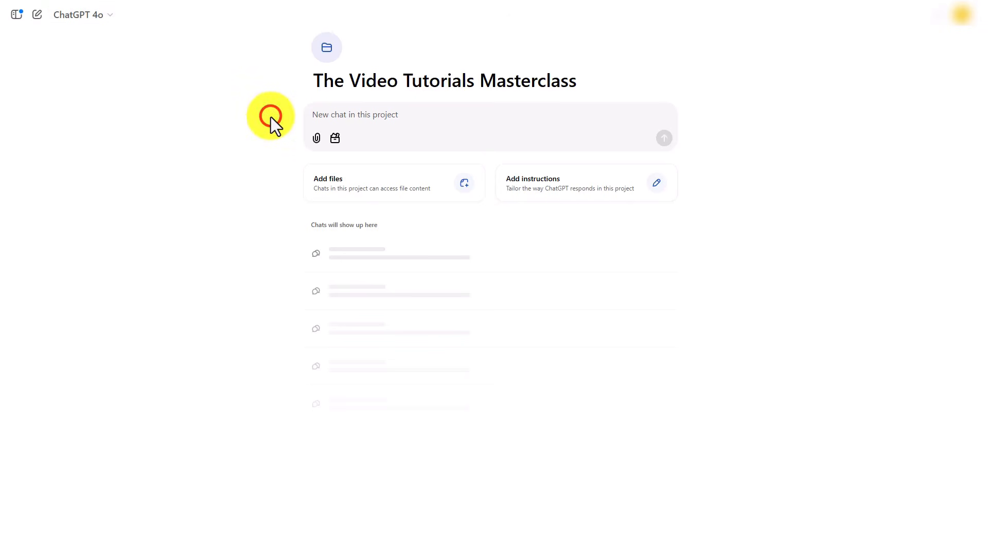
left_click(335, 137)
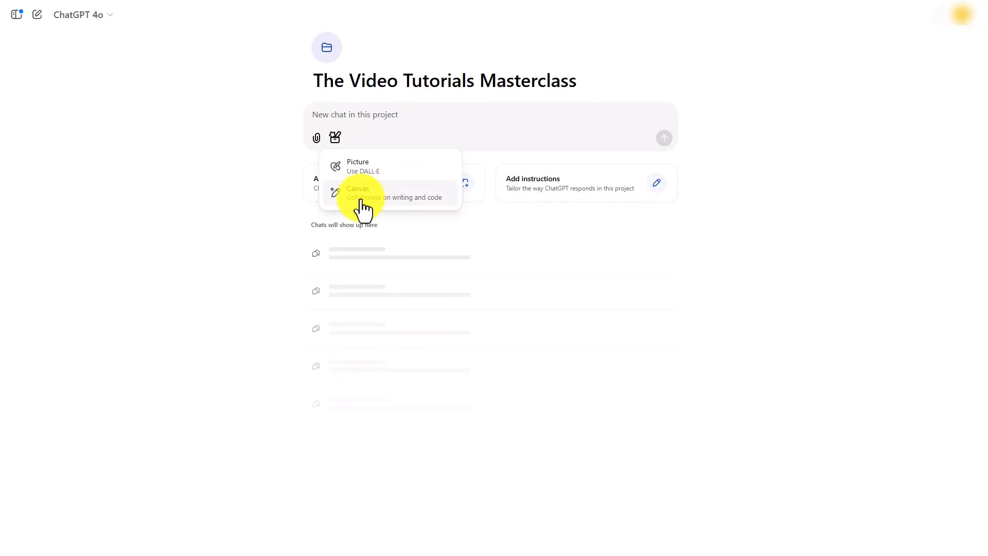
left_click(168, 135)
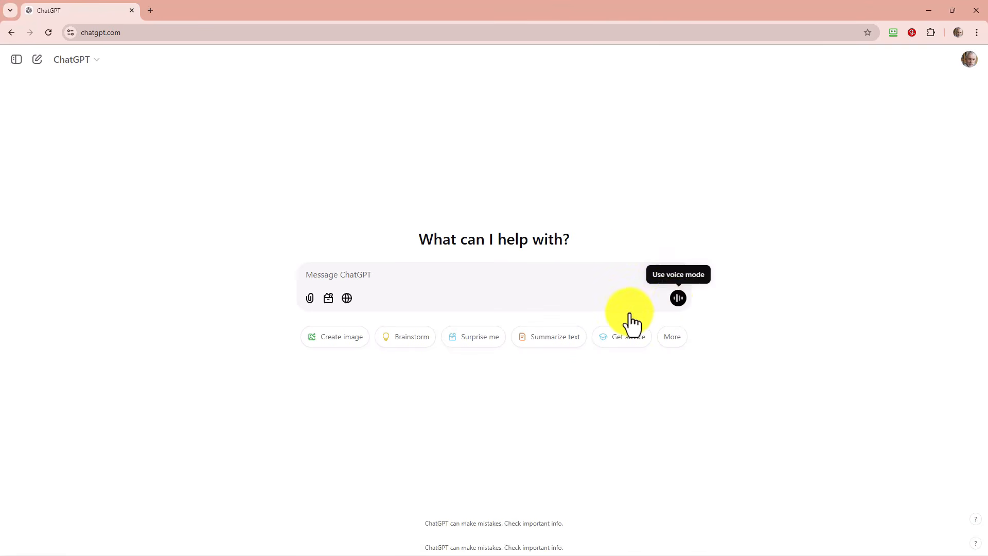
Hold a voice chat asking for the best way to create whiteboard video tutorials, allowing the microphone while visiting the site, and end it
left_click(678, 301)
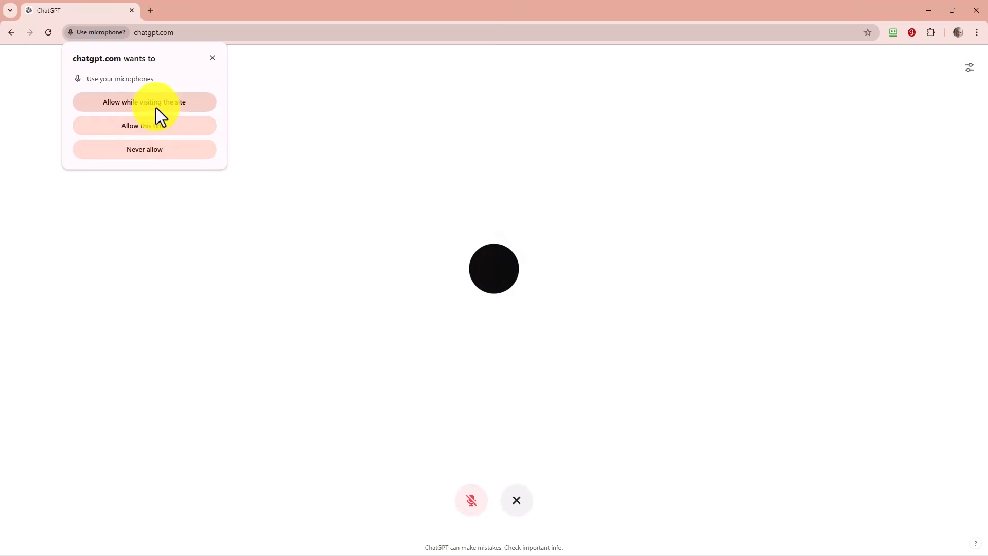
left_click(156, 107)
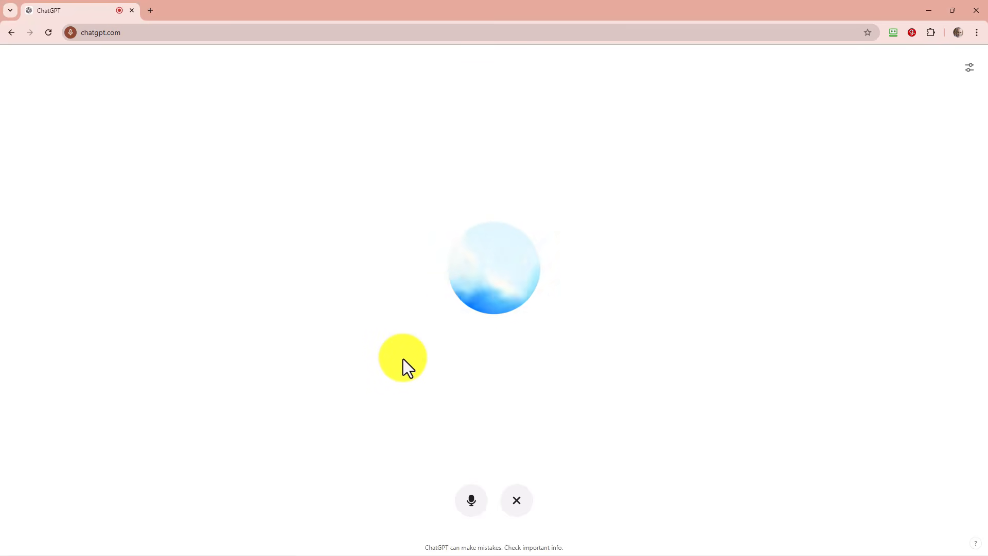
left_click(517, 500)
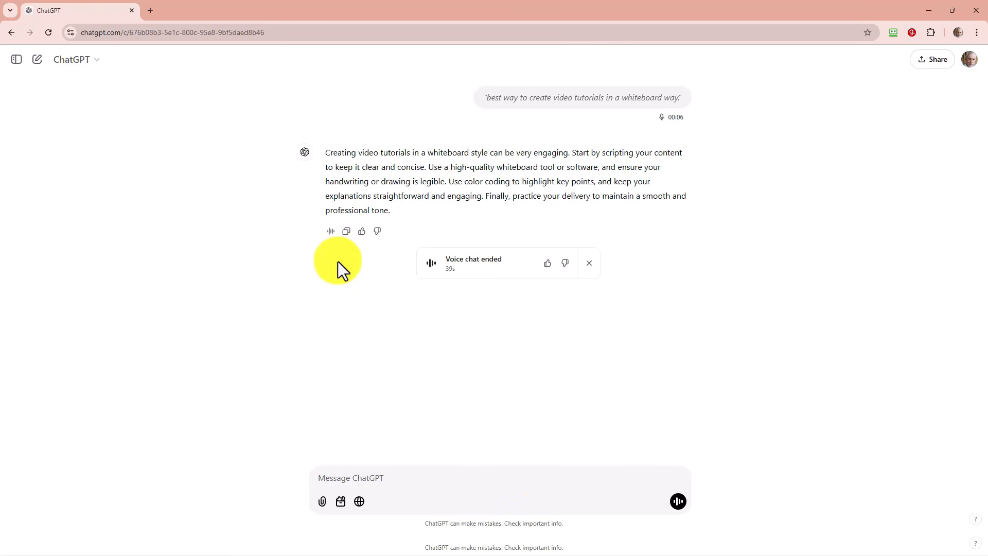
Replay the audio of the voice chat's answer about whiteboard video tutorials
left_click(331, 231)
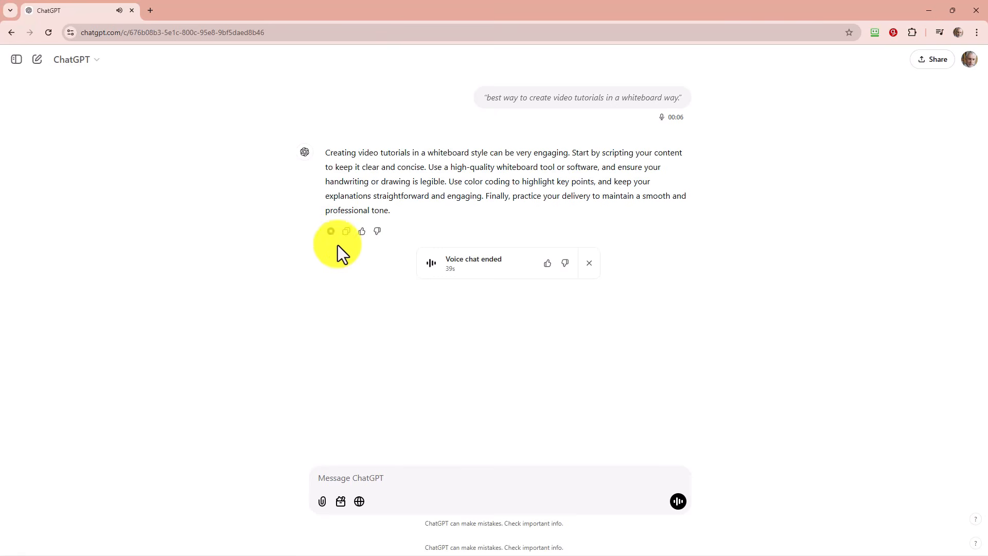
left_click(331, 231)
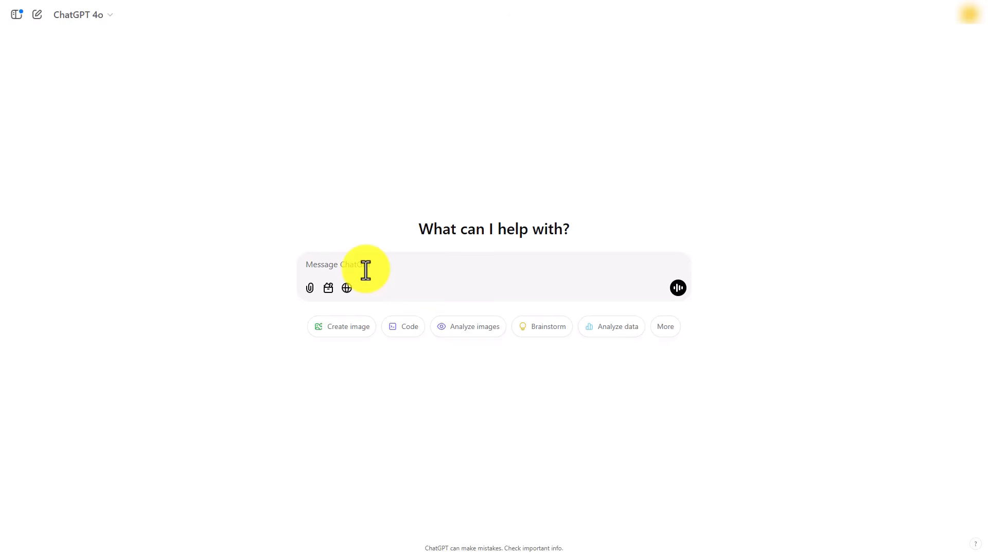
Using Canvas, request "Write a 1000 word blog post on using the newest tools in Chatgpt. Make the tone professional."
left_click(328, 290)
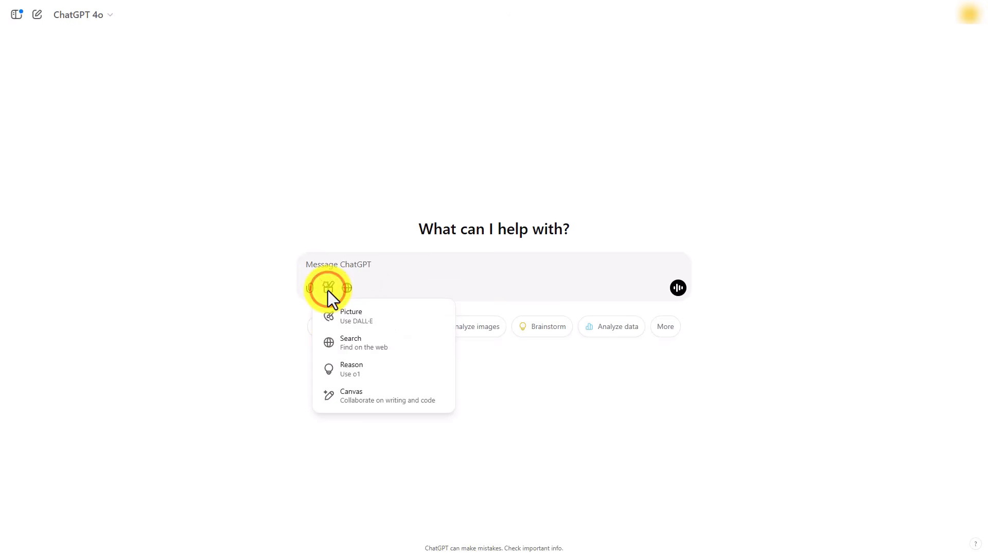
left_click(360, 397)
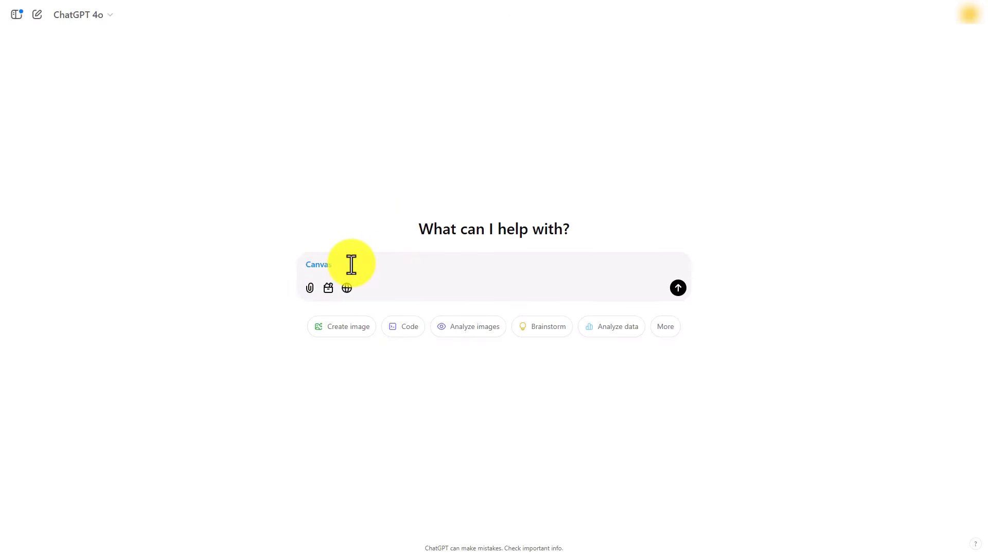
type("Write a 1000 word blog post on using the newest tools in Chatgpt.  Make the tone professional.")
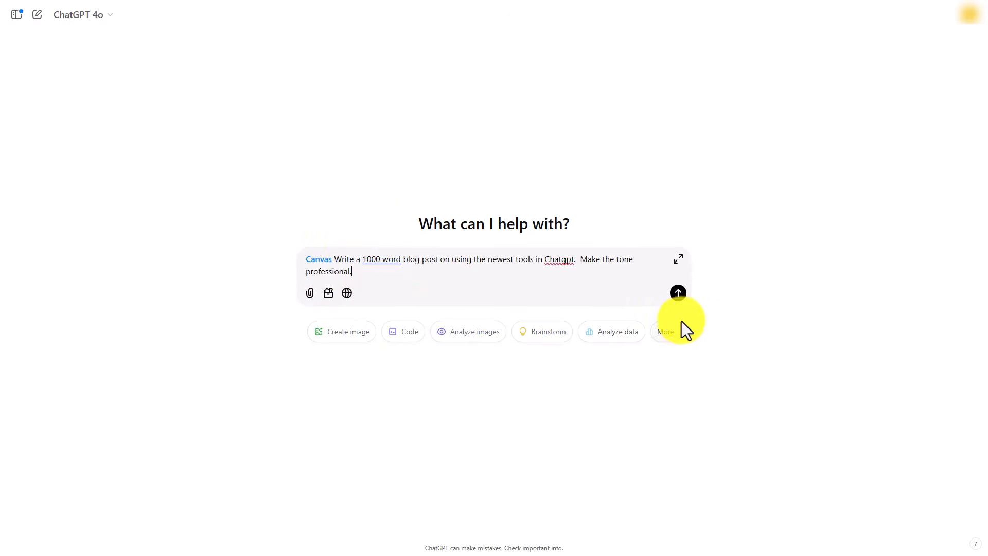
left_click(679, 293)
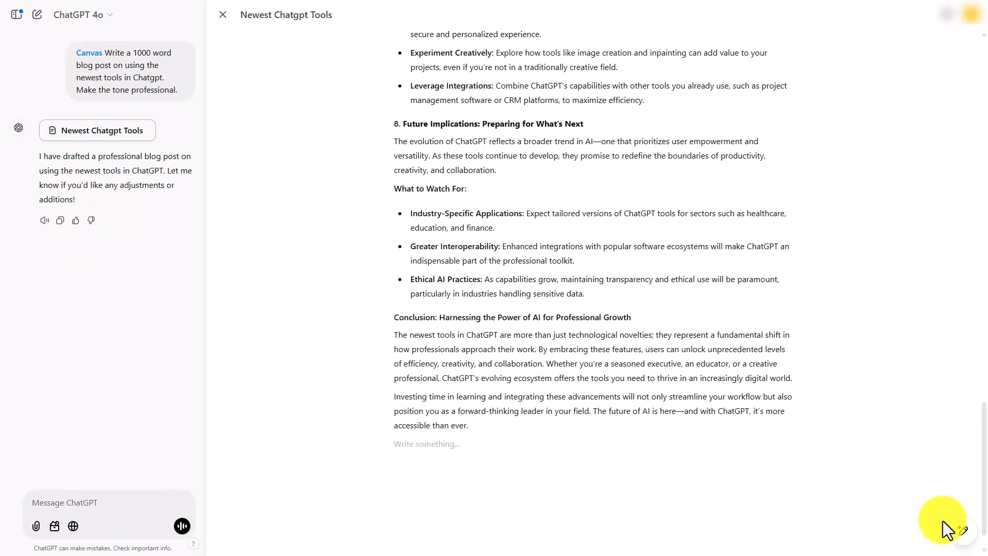
Check which tools are offered for messages in the chat beside the canvas document
mouse_move(947, 524)
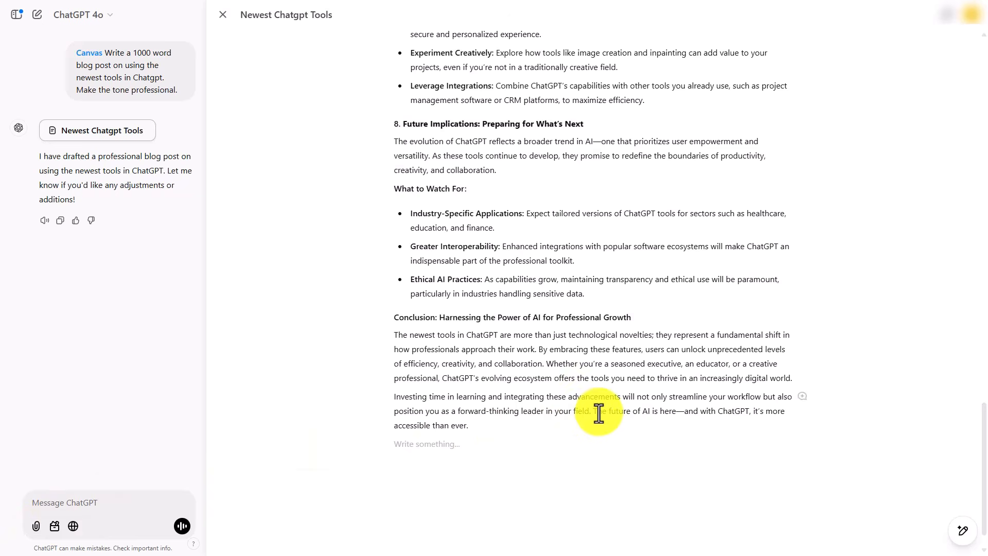
left_click(55, 526)
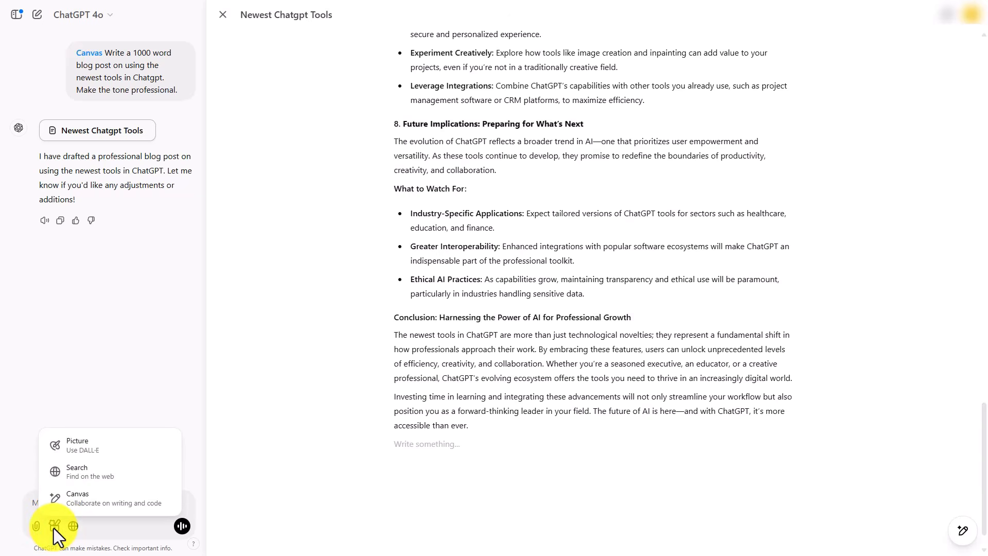
left_click(124, 406)
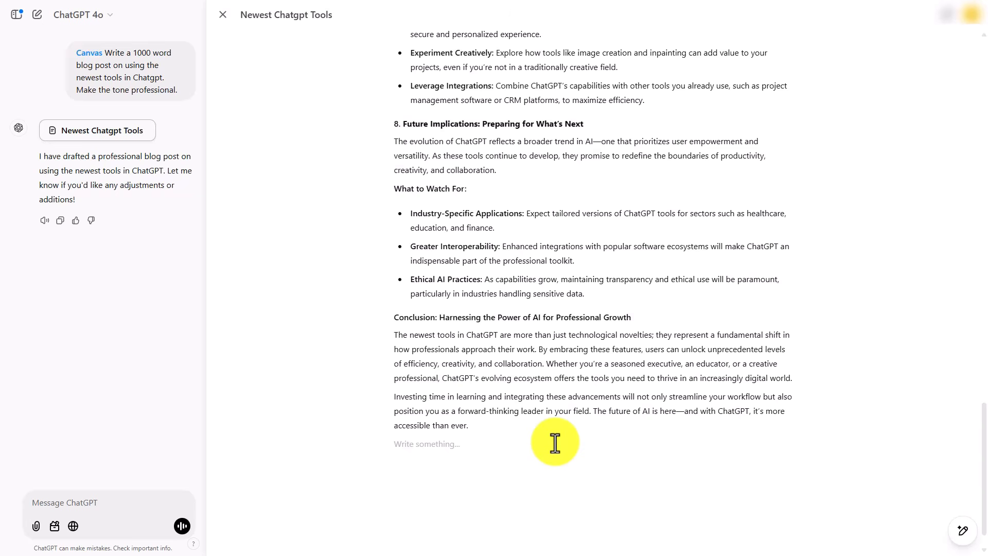
left_click(316, 191)
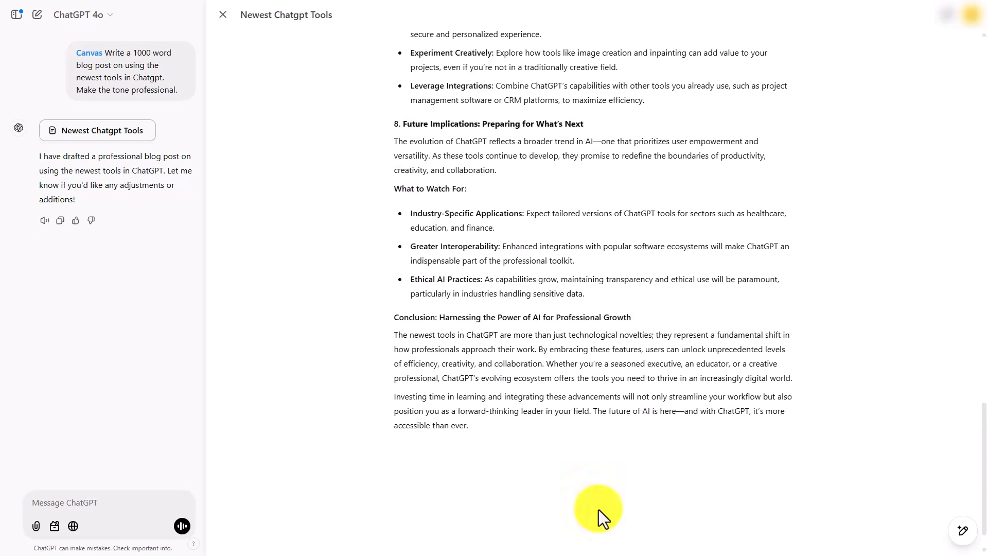
Adjust the length of the canvas blog post to Longest and apply the change
mouse_move(963, 541)
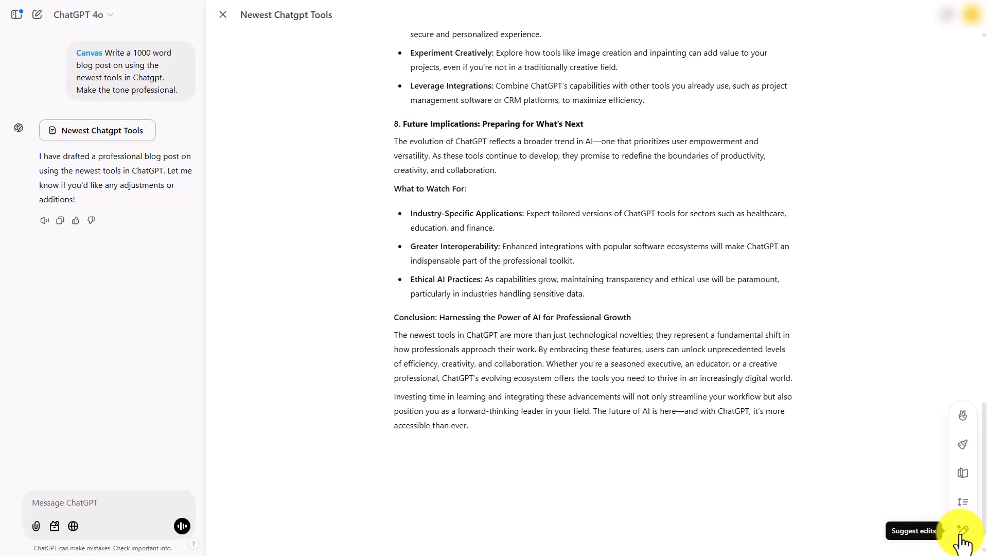
left_click(962, 502)
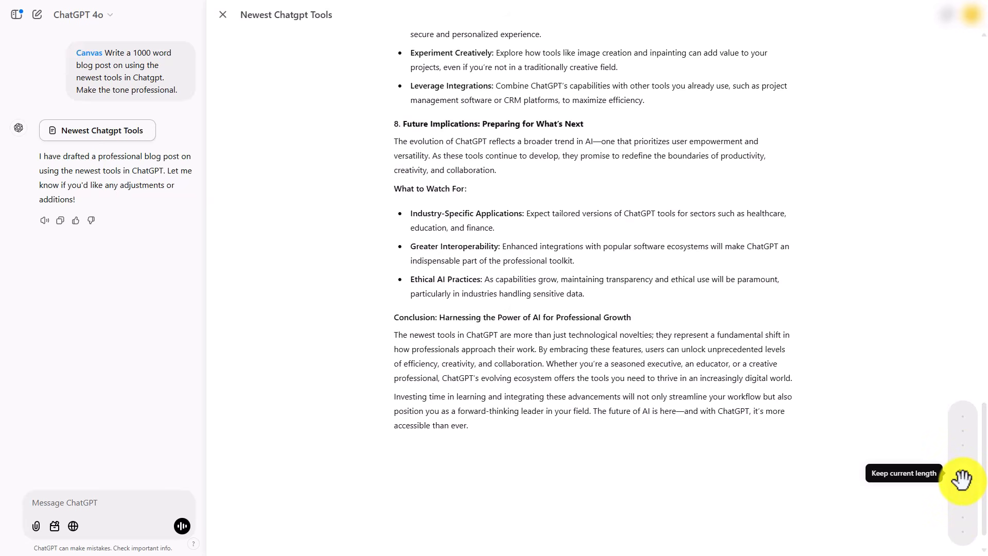
left_click_drag(963, 479, 965, 498)
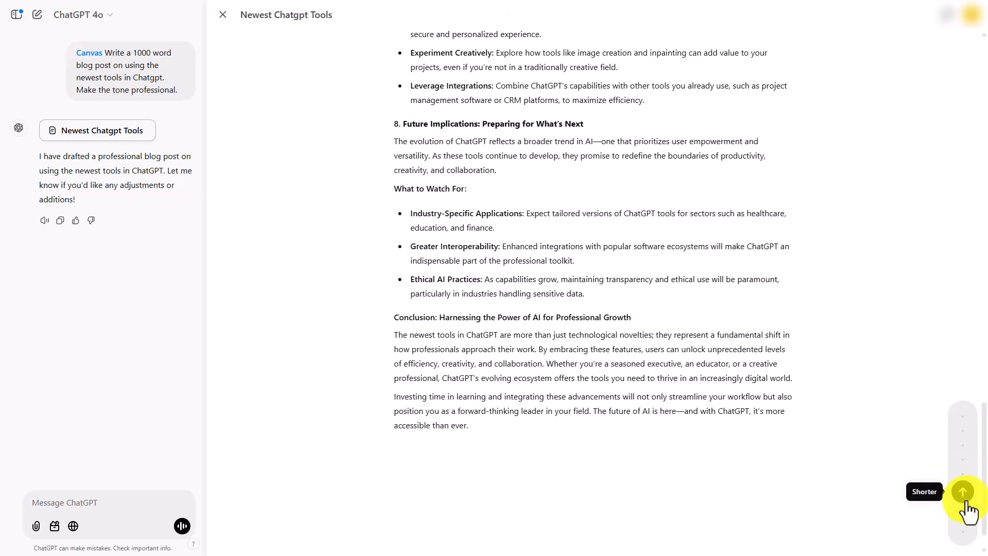
left_click(963, 494)
left_click_drag(961, 493, 953, 434)
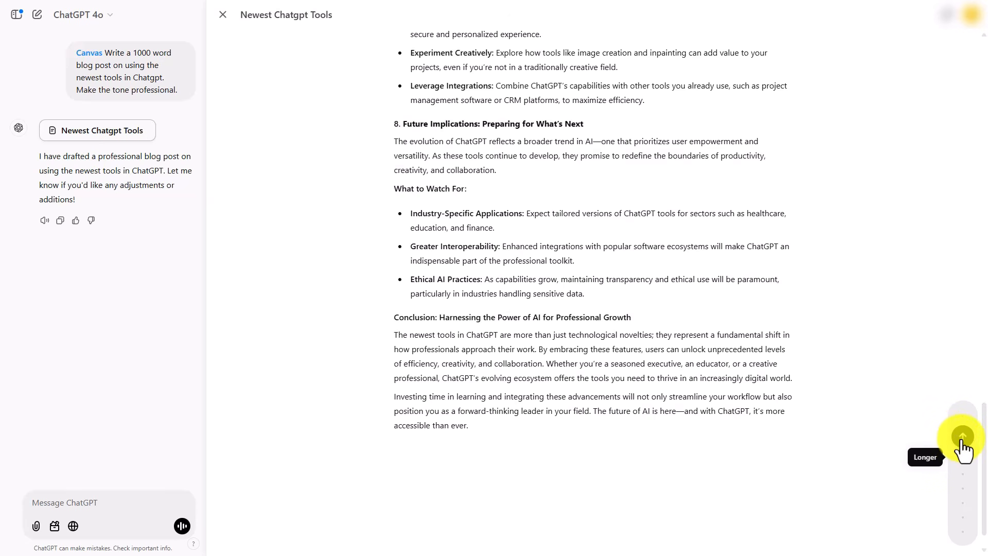
left_click(961, 438)
left_click_drag(962, 438, 963, 416)
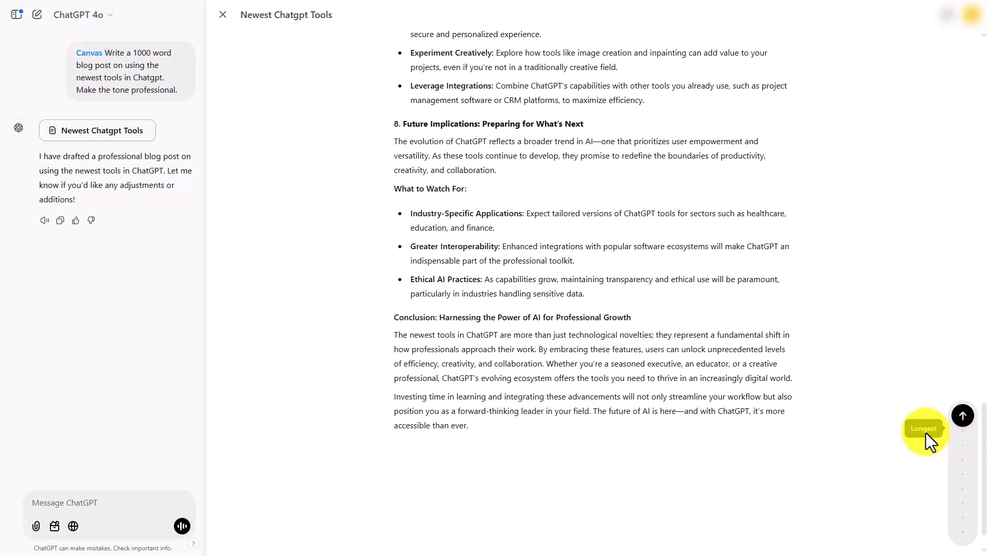
left_click(957, 414)
mouse_move(957, 418)
left_mouse_down()
mouse_move(957, 529)
mouse_move(952, 410)
left_mouse_up()
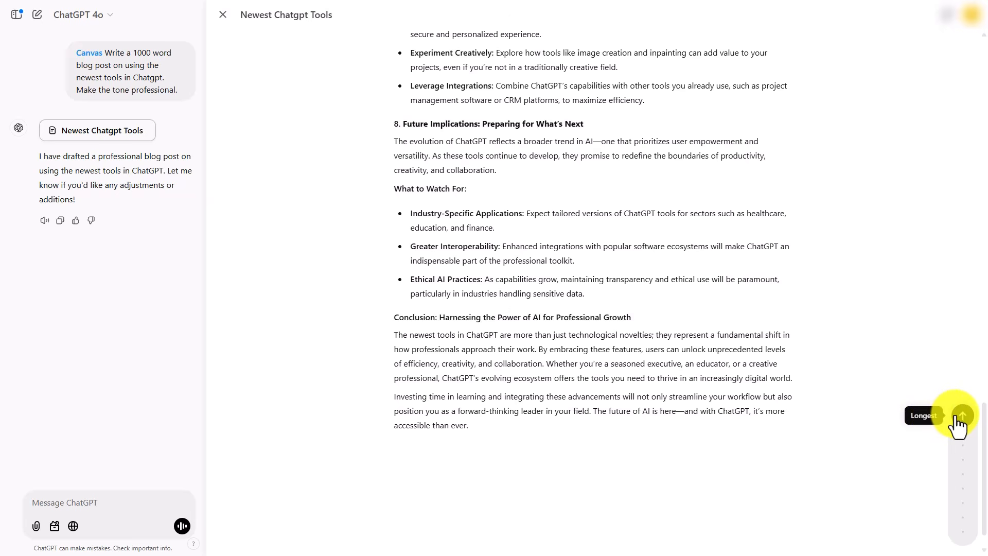
left_click(957, 416)
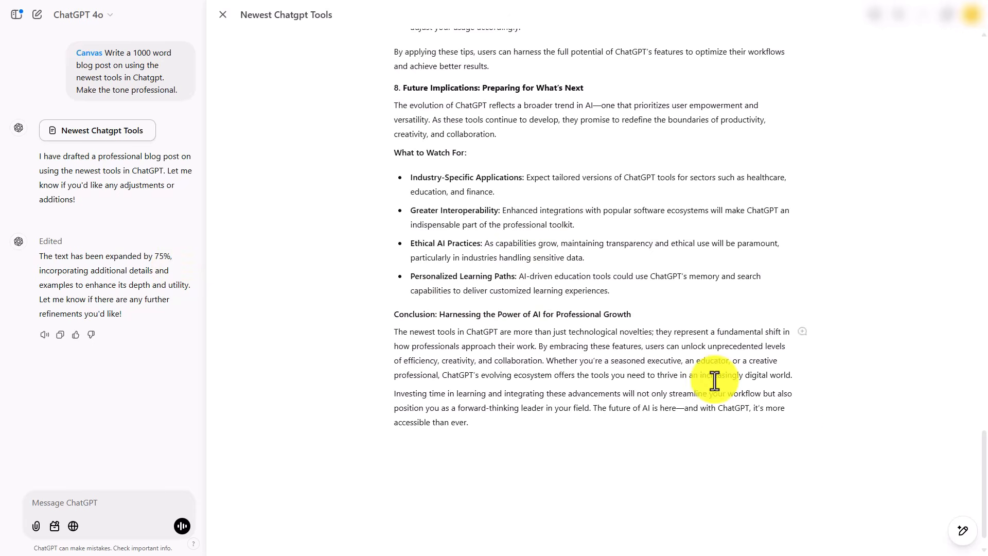
Request suggested edits for the whole canvas blog post
mouse_move(967, 532)
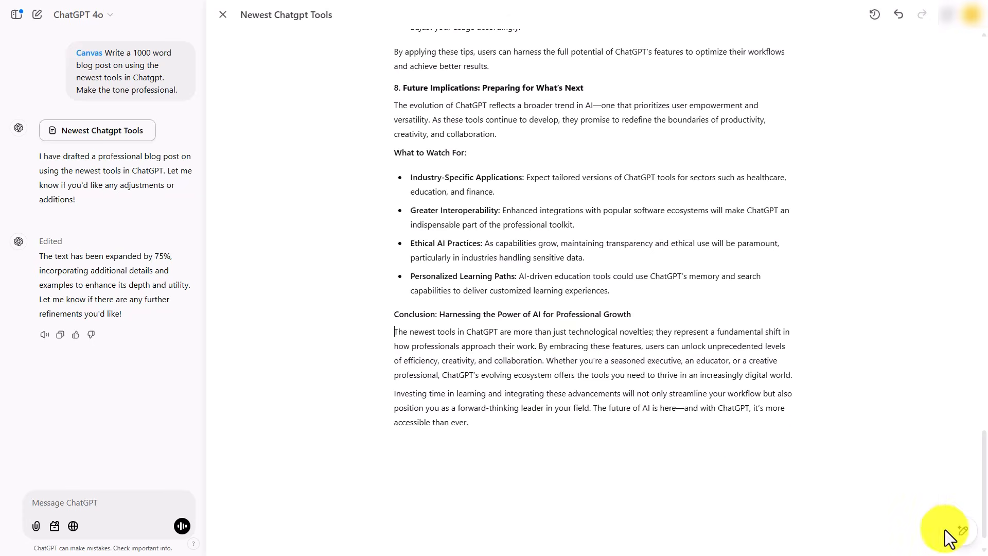
mouse_move(950, 533)
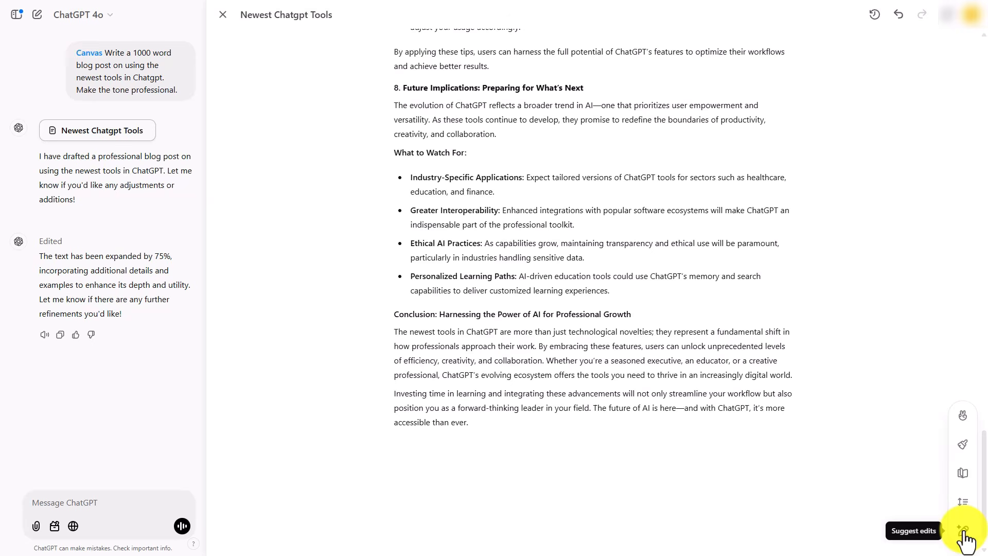
left_click(964, 538)
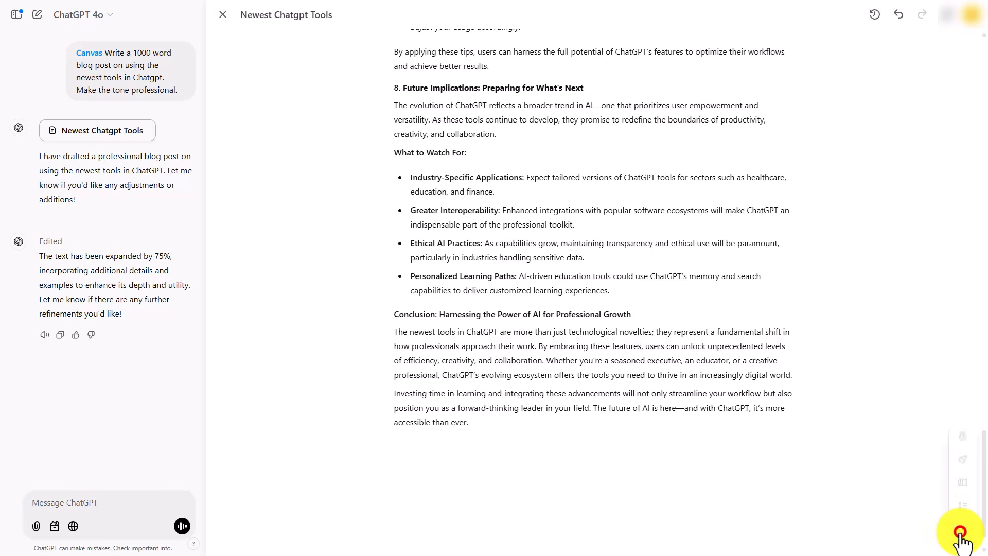
left_click(962, 534)
Look through the suggestion comments attached to the highlighted passages, from the introduction to the image creation section
scroll(834, 474, "up", 5)
scroll(809, 471, "up", 6)
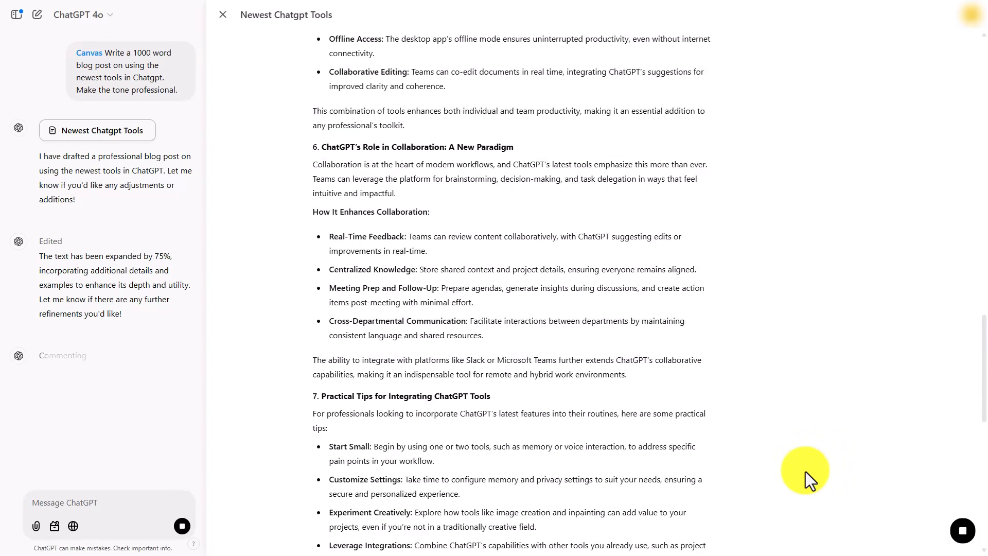
scroll(805, 471, "up", 7)
scroll(805, 472, "up", 19)
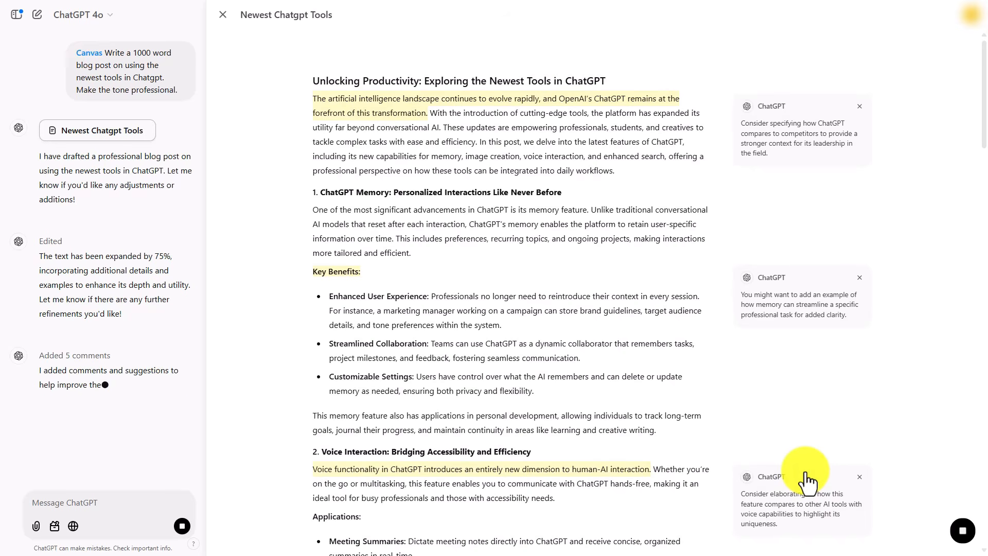
scroll(805, 472, "down", 1)
scroll(805, 472, "down", 11)
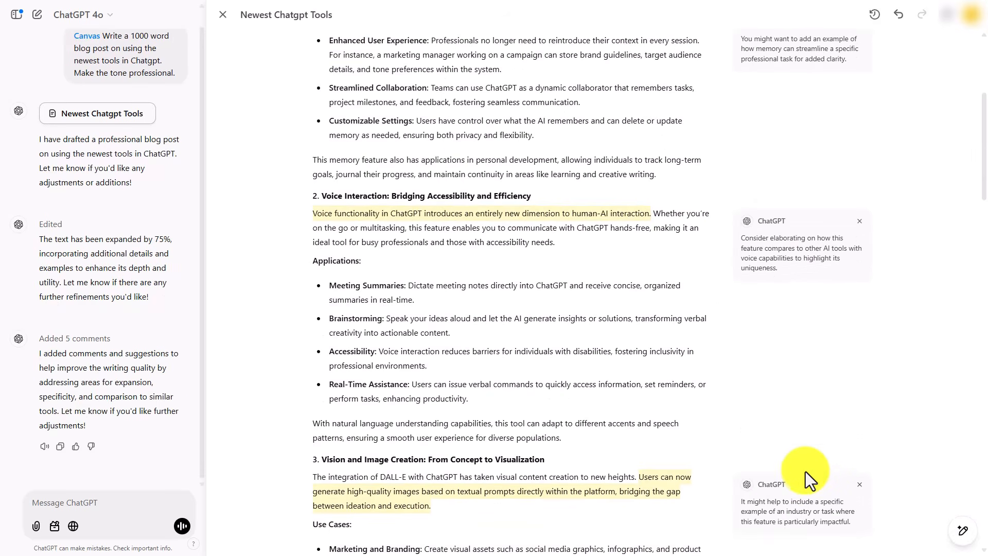
scroll(805, 471, "up", 12)
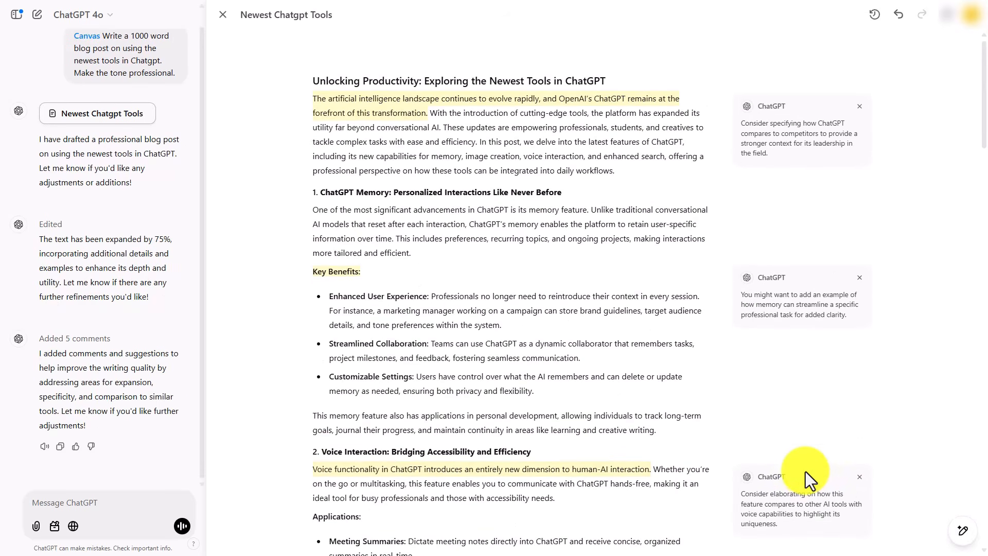
mouse_move(806, 476)
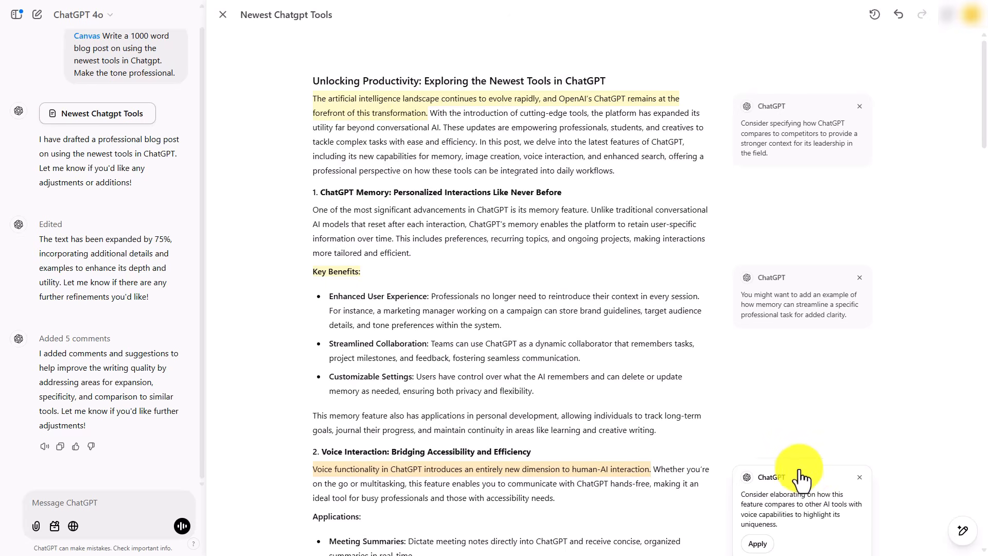
Apply the suggestions to compare ChatGPT with competitors in the introduction and add a memory example under Key Benefits
mouse_move(781, 140)
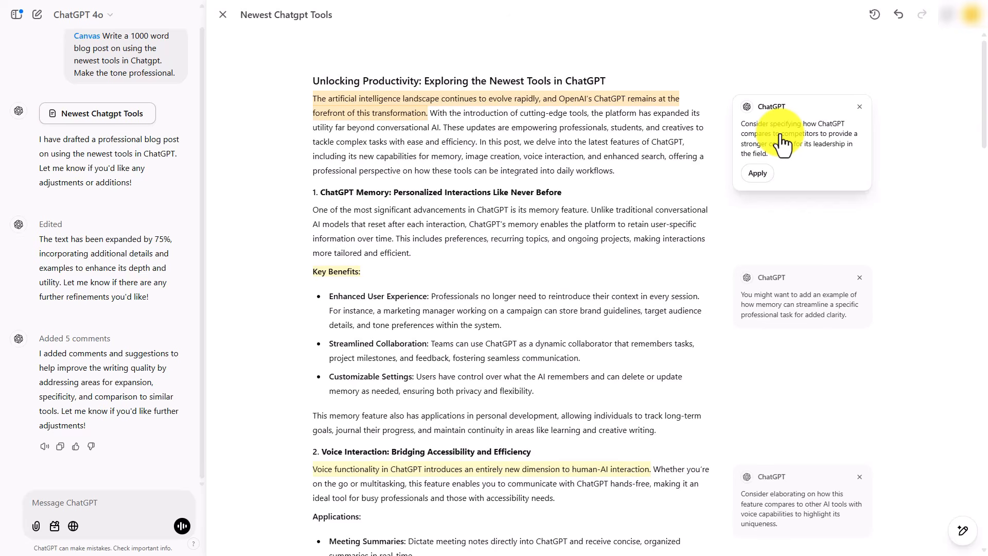
left_click(759, 178)
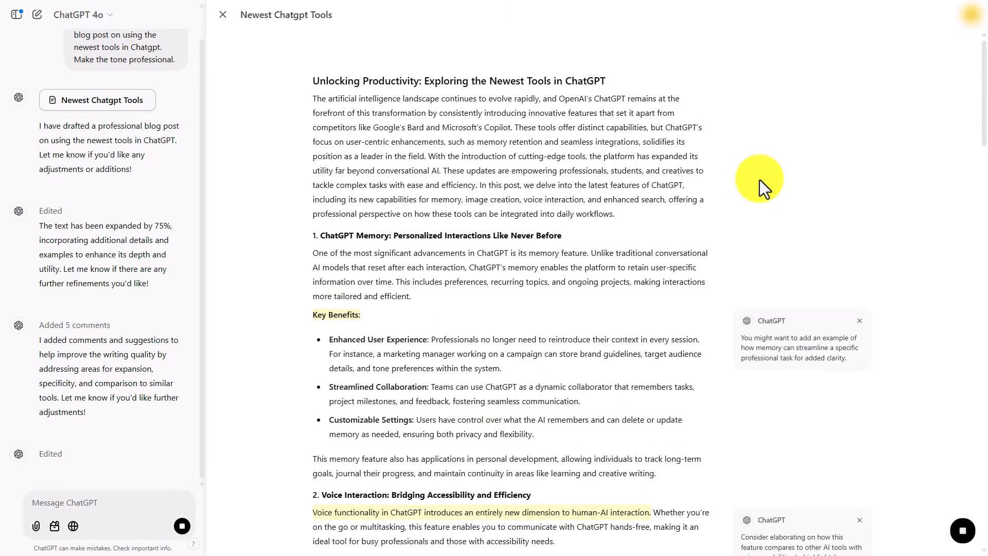
mouse_move(787, 364)
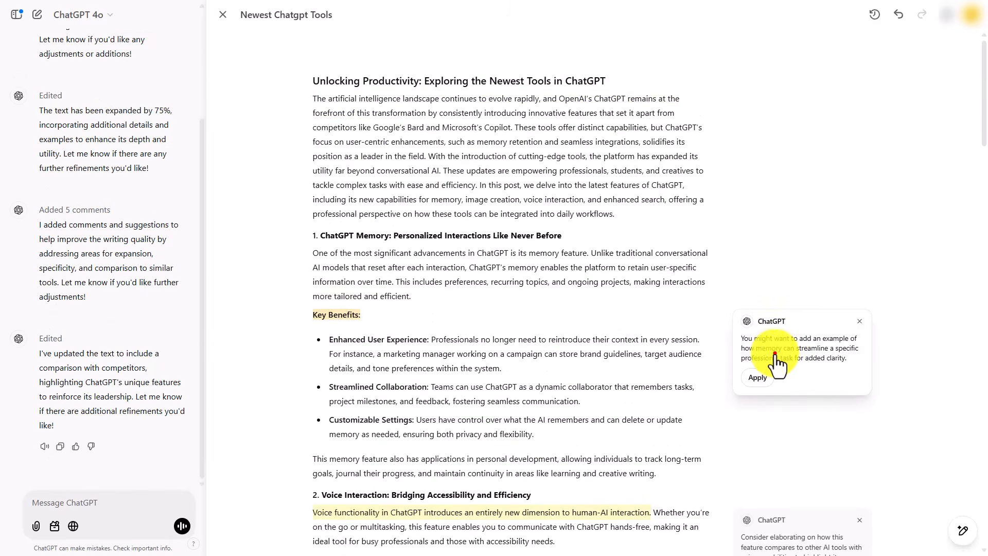
left_click(759, 379)
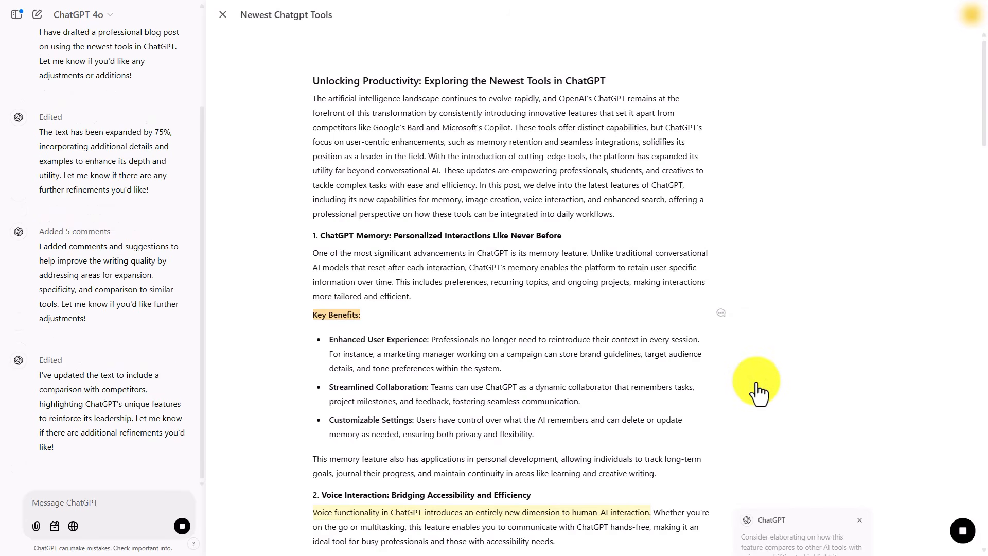
Apply the suggestions to compare voice capabilities with other AI tools and add a specific industry example to the image creation section
scroll(756, 393, "down", 7)
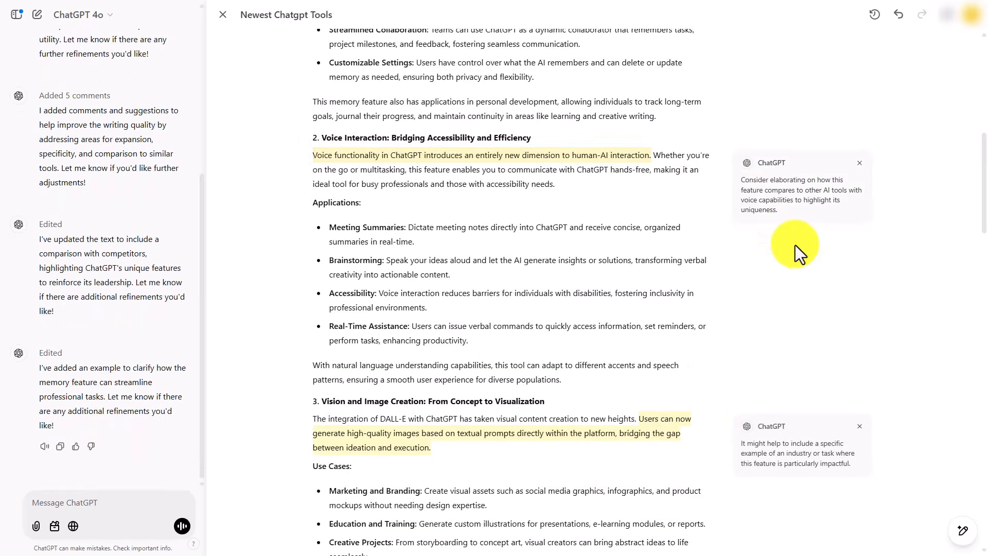
left_click(756, 194)
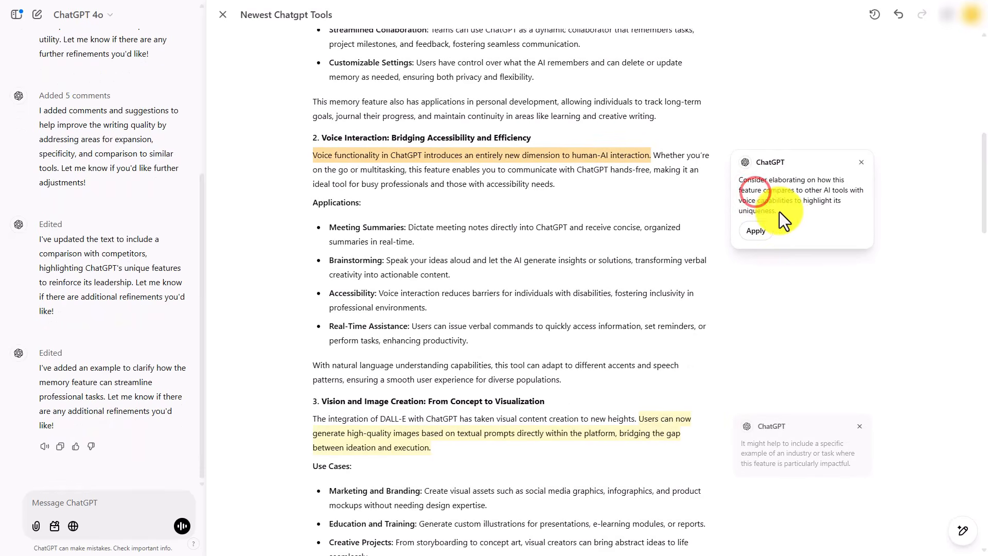
left_click(758, 234)
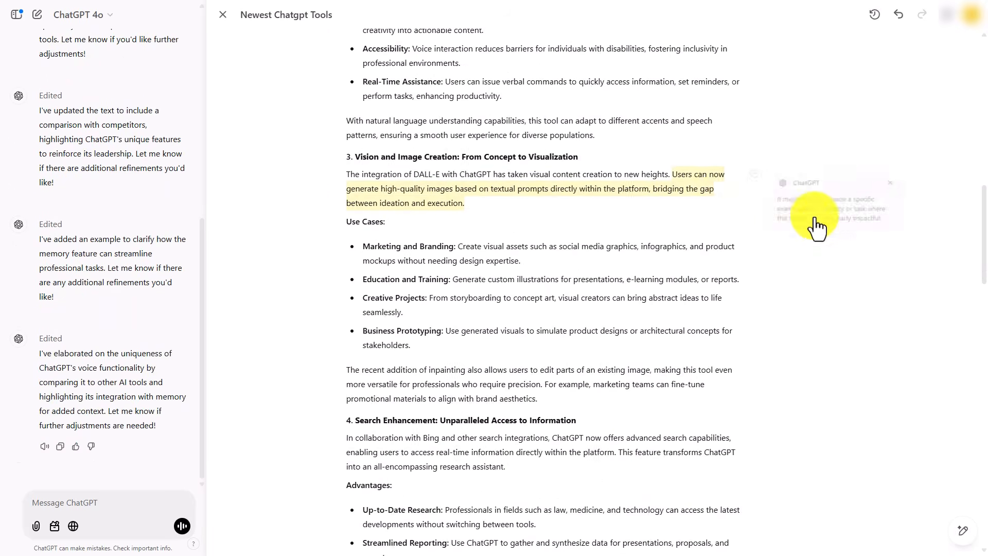
mouse_move(815, 246)
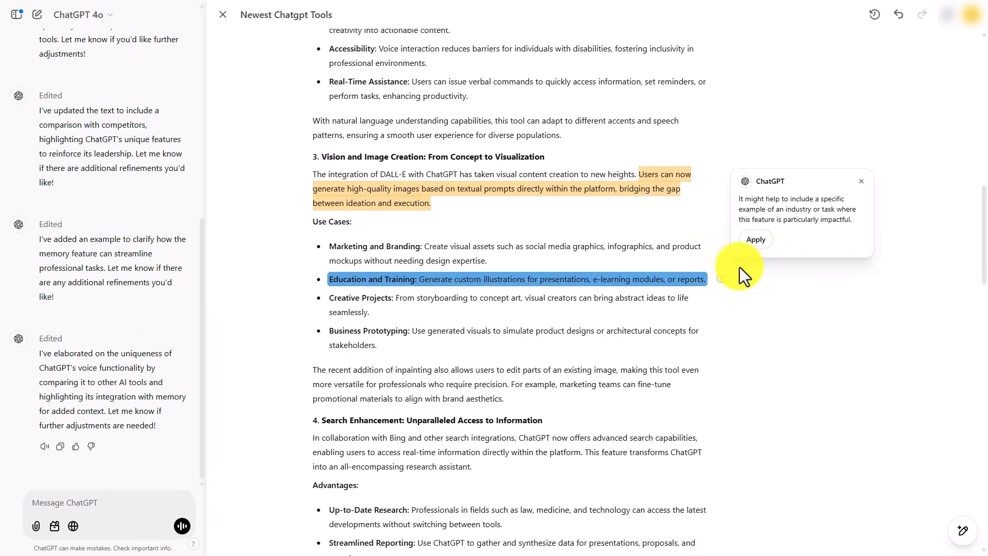
left_click(756, 240)
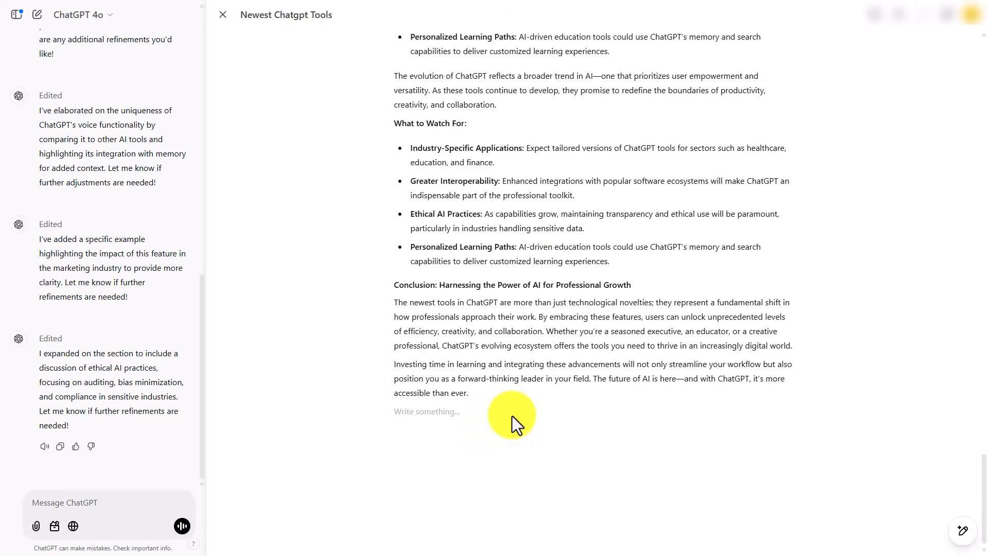
Adjust the blog post's reading level to Graduate School, apply it, and review the rewritten sections
mouse_move(960, 533)
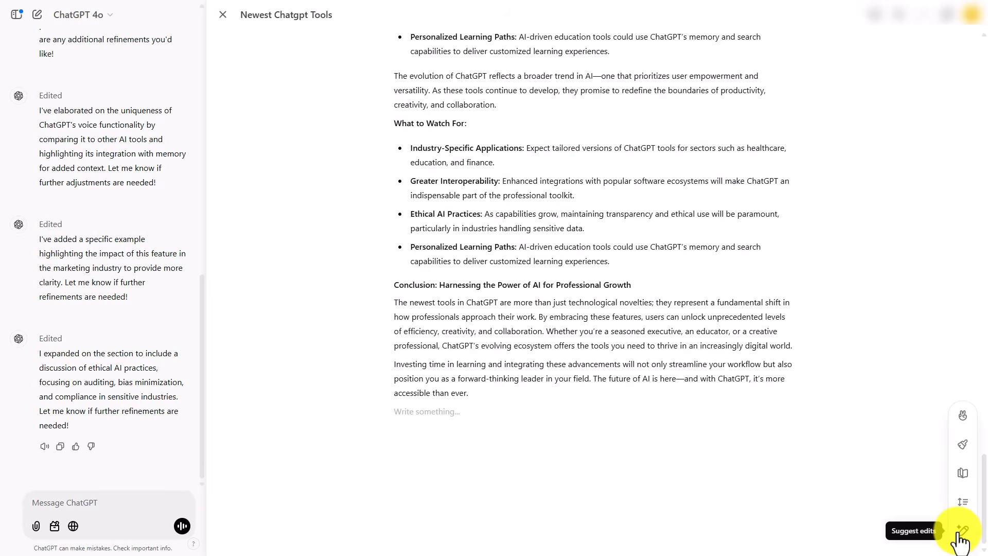
left_click(961, 476)
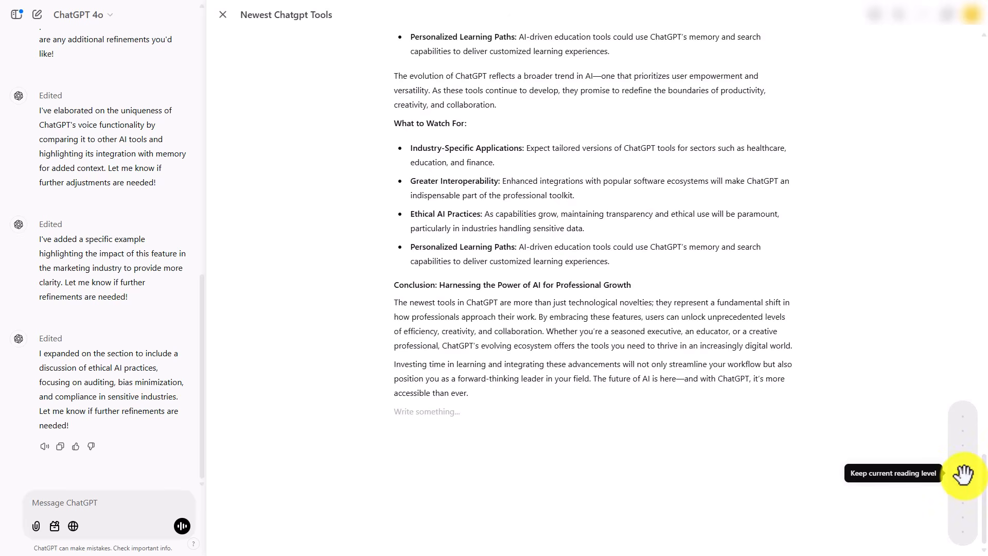
left_click_drag(963, 476, 963, 509)
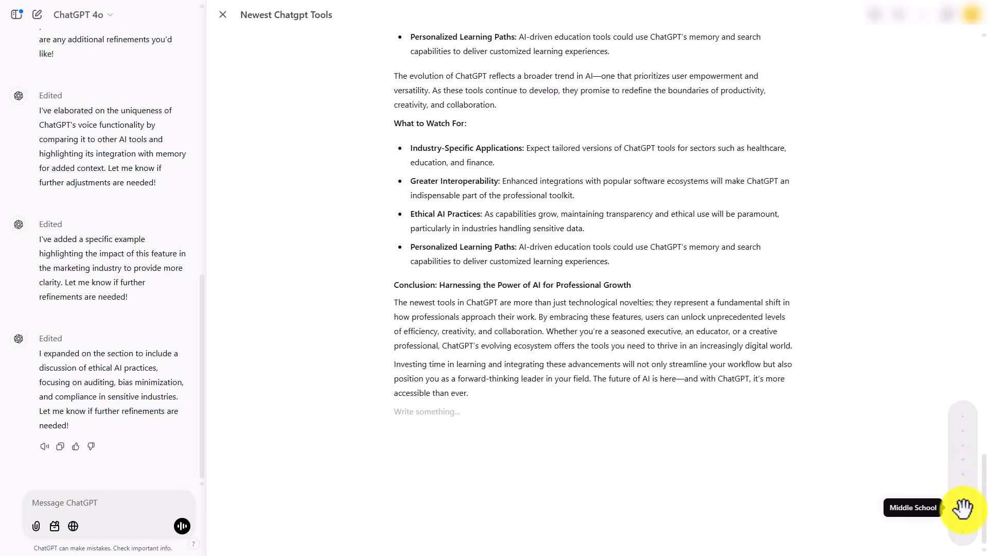
left_click_drag(963, 509, 960, 429)
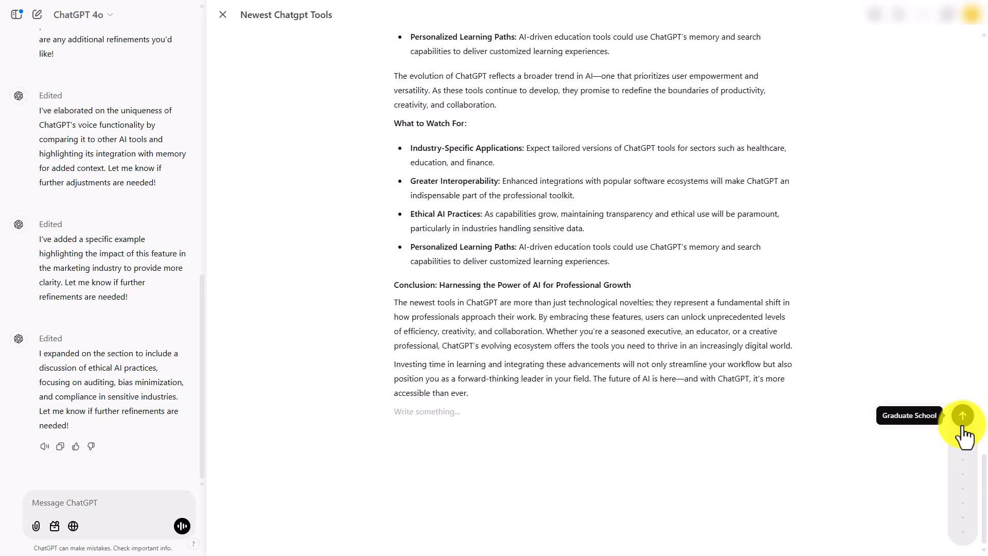
left_click(964, 417)
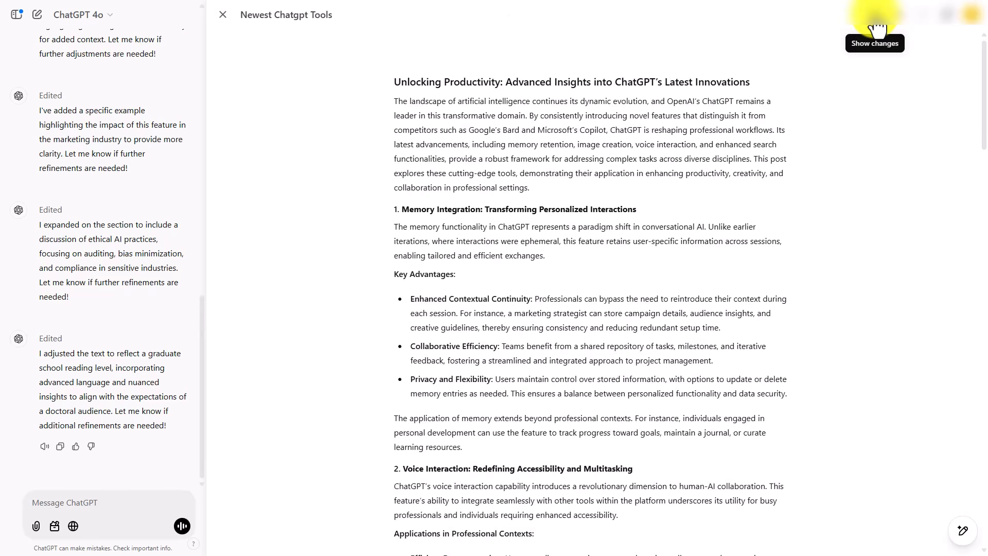
scroll(814, 111, "down", 9)
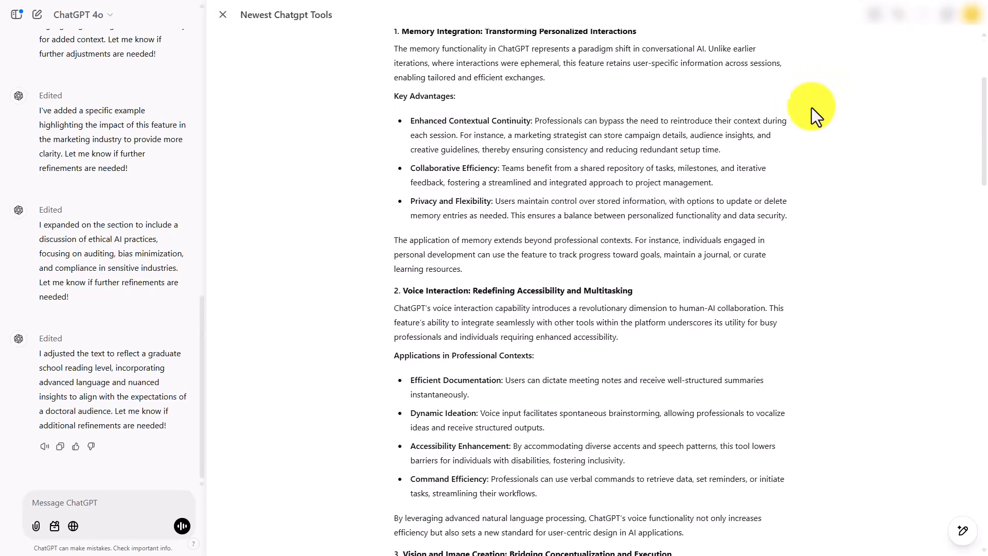
scroll(811, 107, "down", 3)
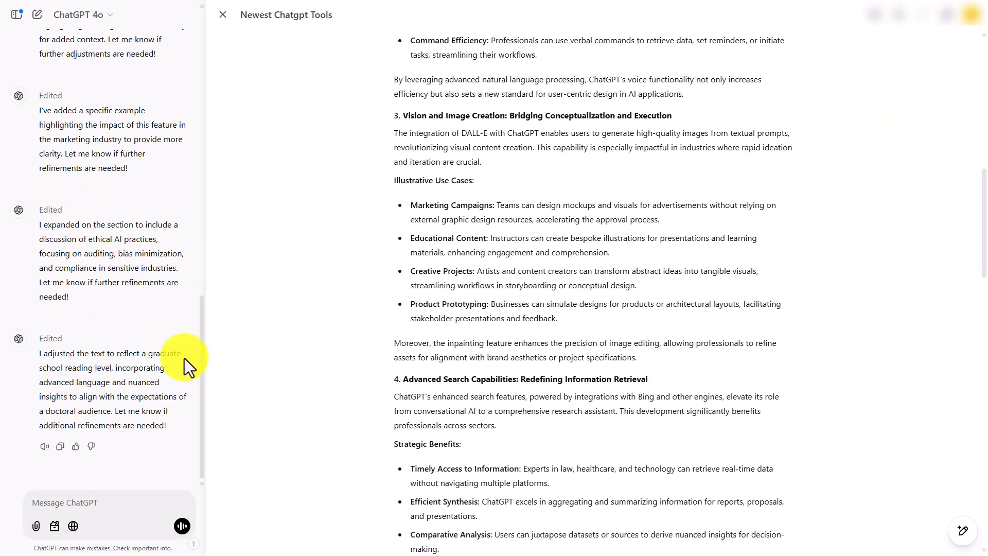
mouse_move(45, 323)
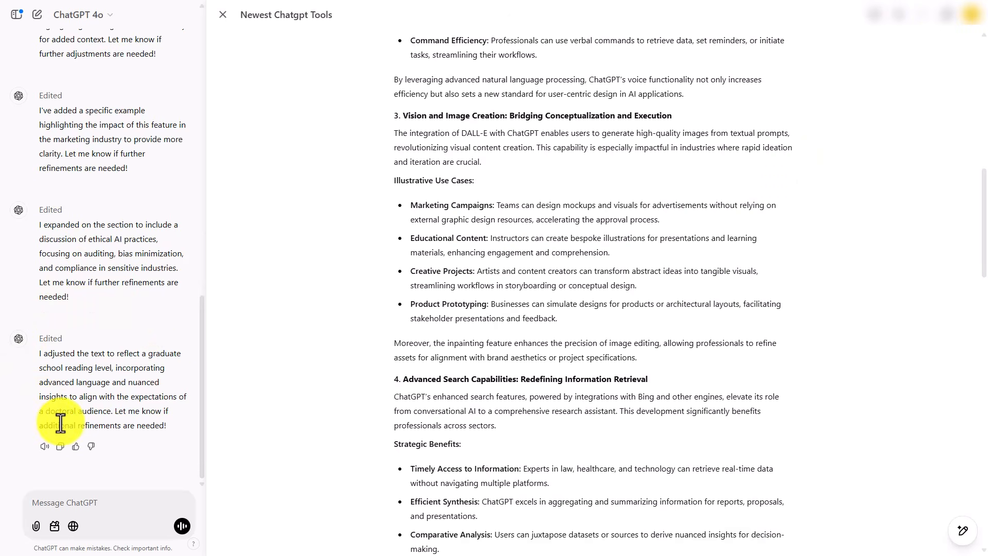